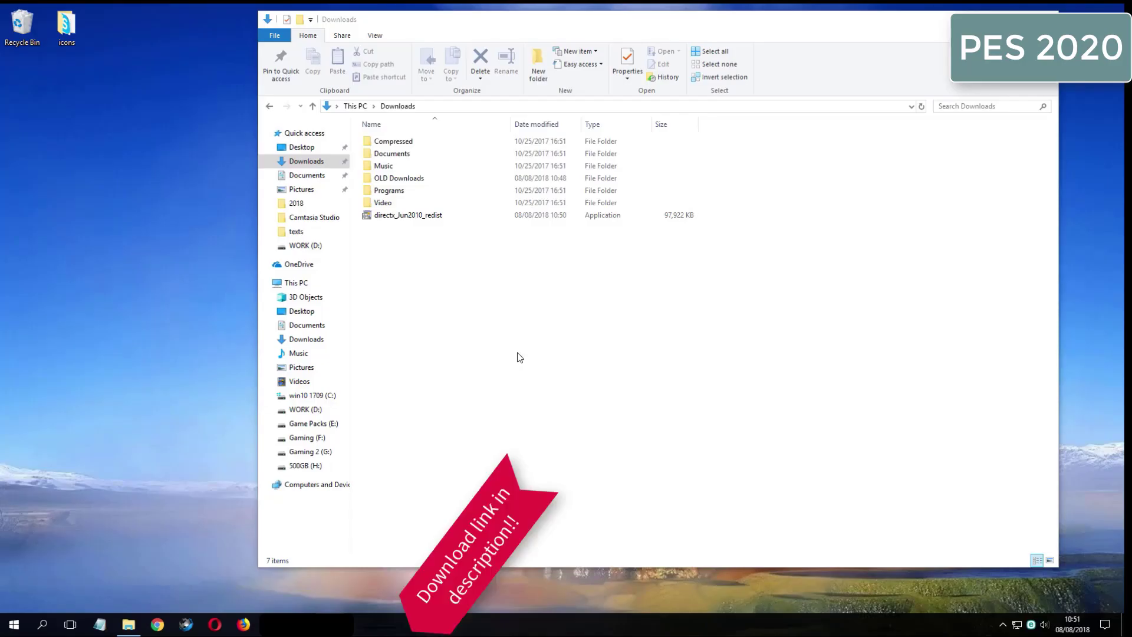
Create a new folder named "directx offline" in the Downloads folder.
click(419, 214)
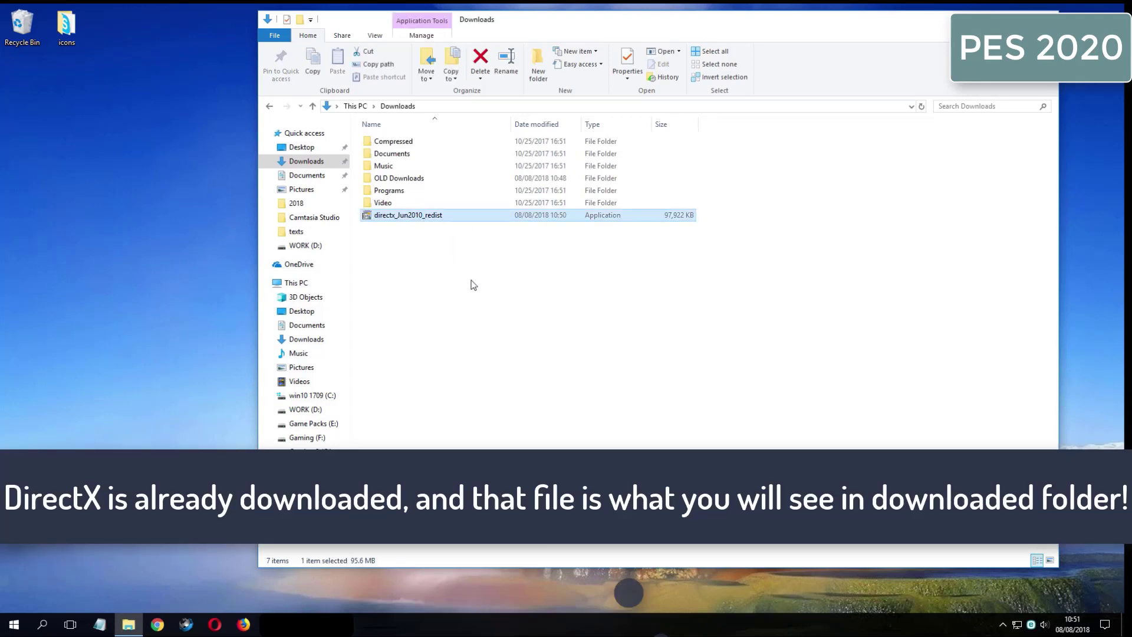
right_click(485, 304)
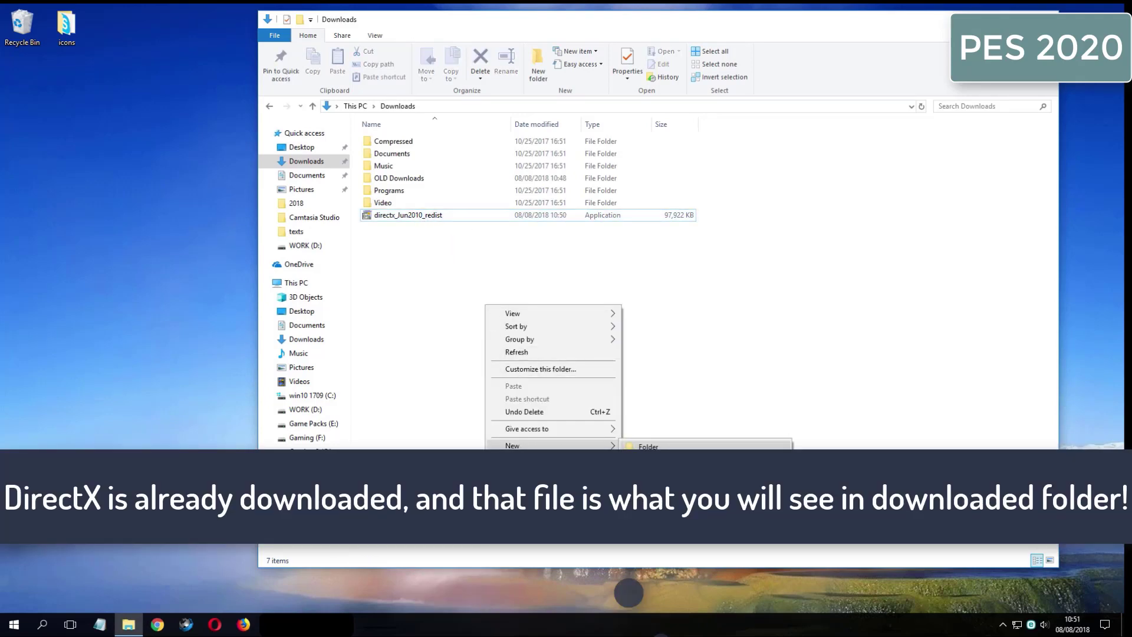
click(649, 457)
text(dire)
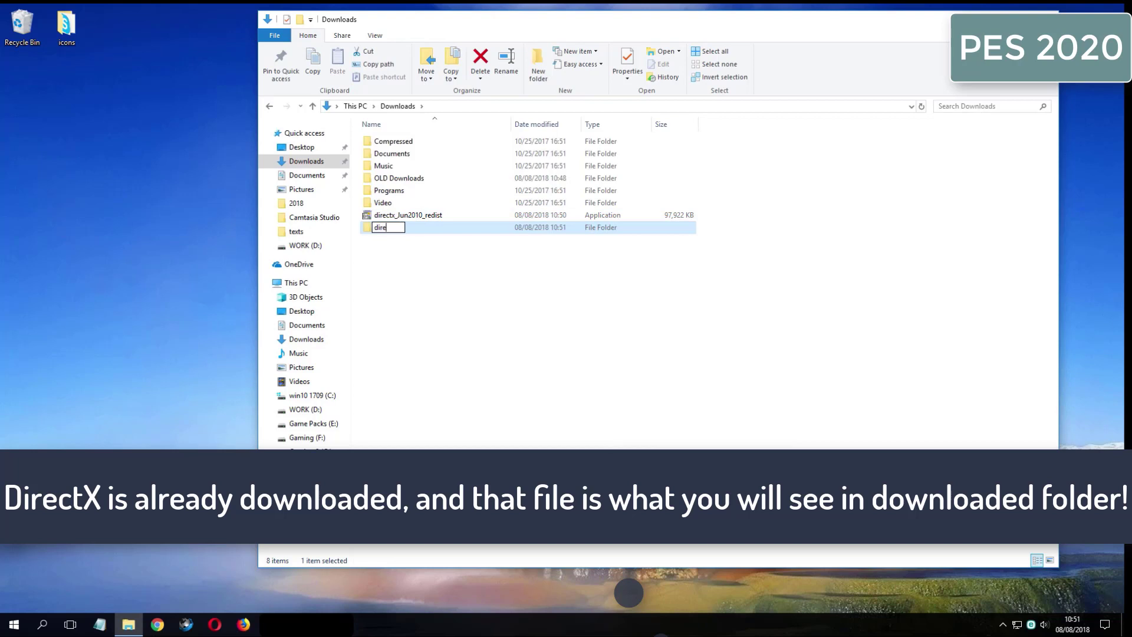
text(xc)
key(BackSpace)
text(ct)
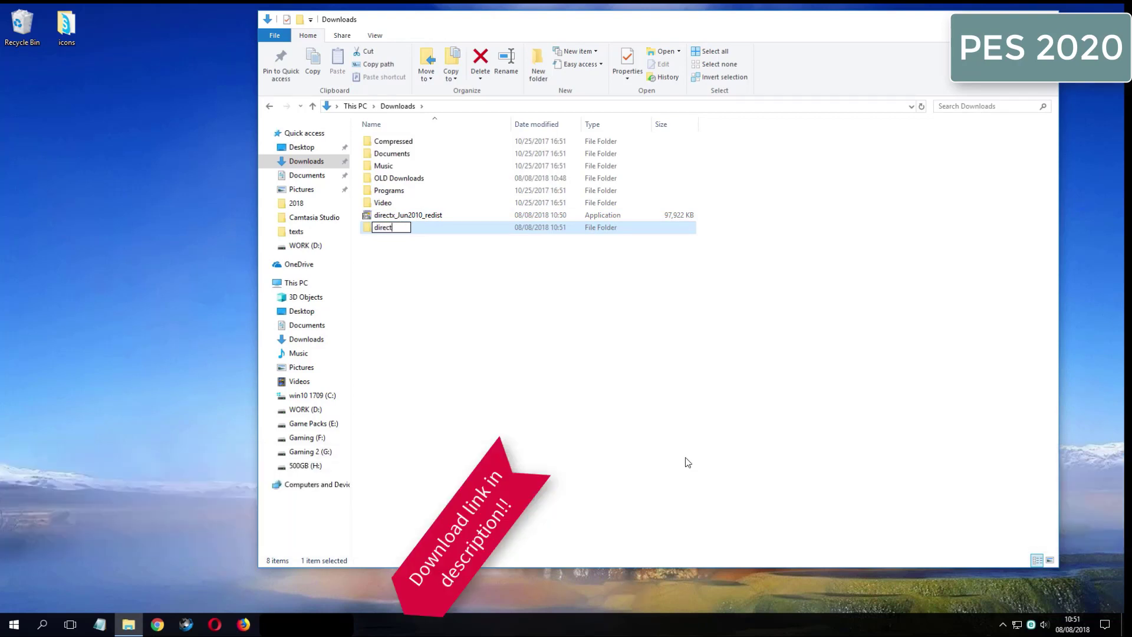
text(x o)
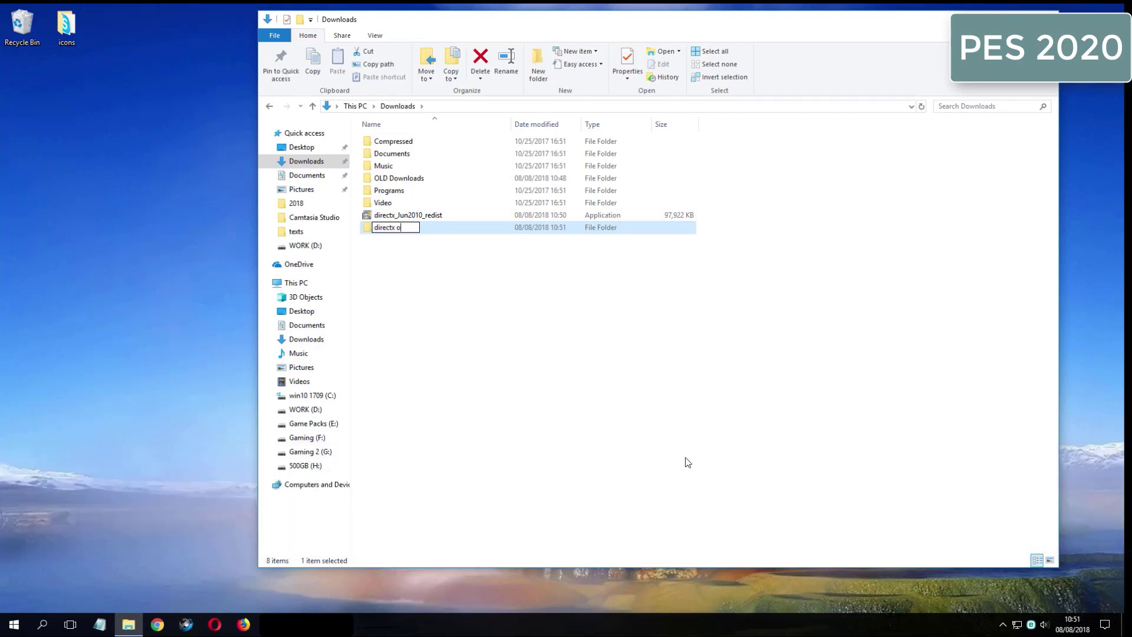
text(ffline)
key(Return)
Run the directx_Jun2010_redist installer and accept its license agreement.
click(427, 216)
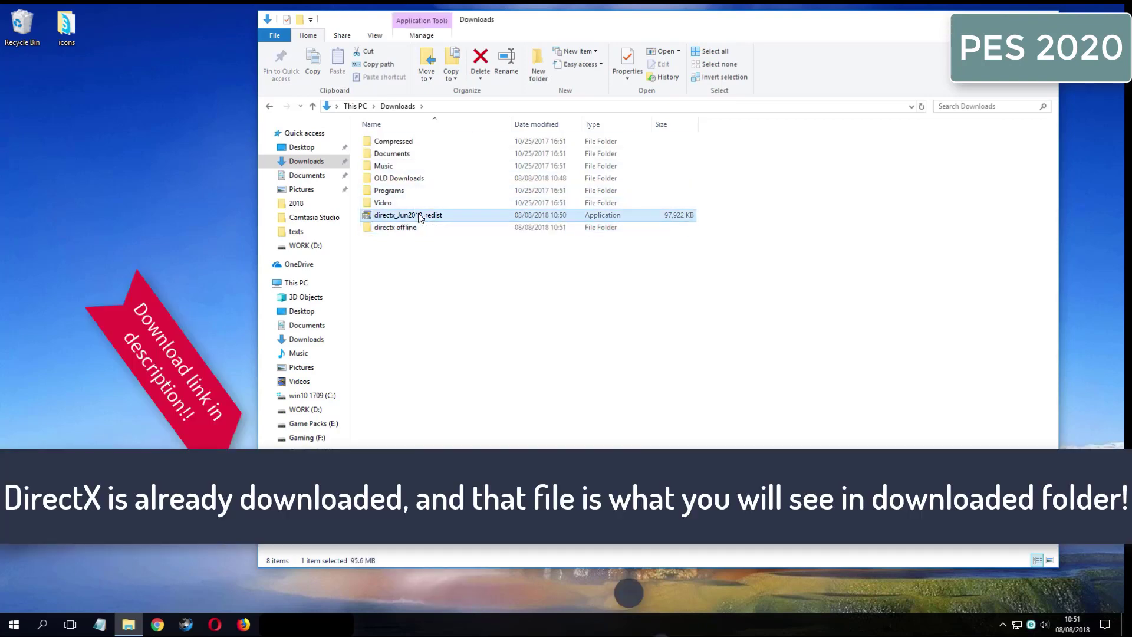
double_click(427, 216)
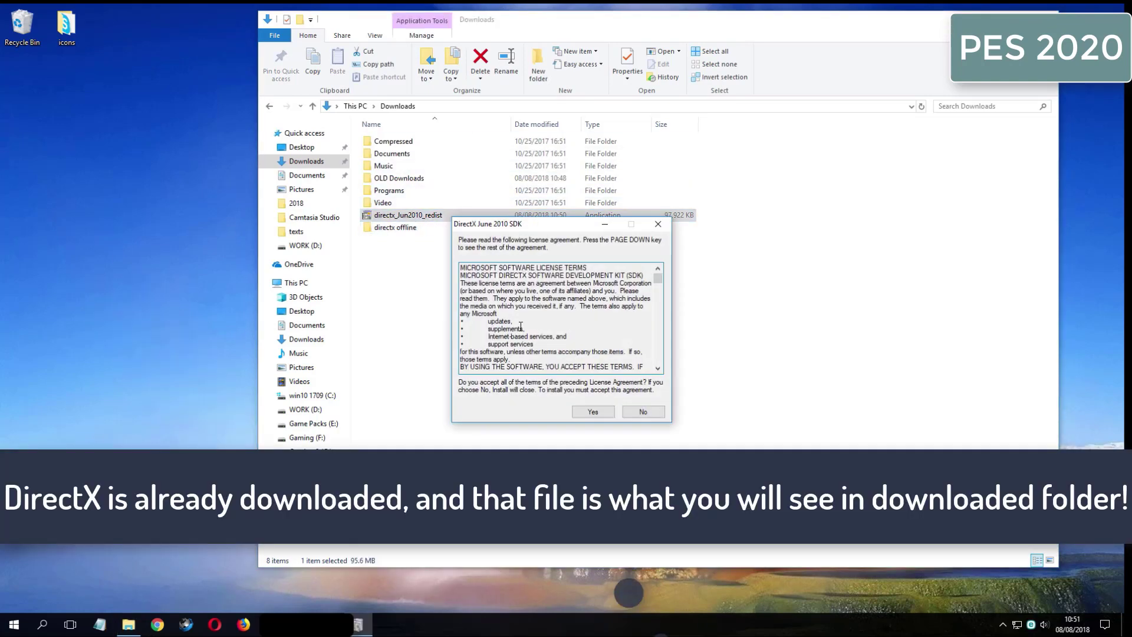
click(592, 412)
Choose the directx offline folder in Downloads as the extraction location and extract the DirectX files there.
click(631, 328)
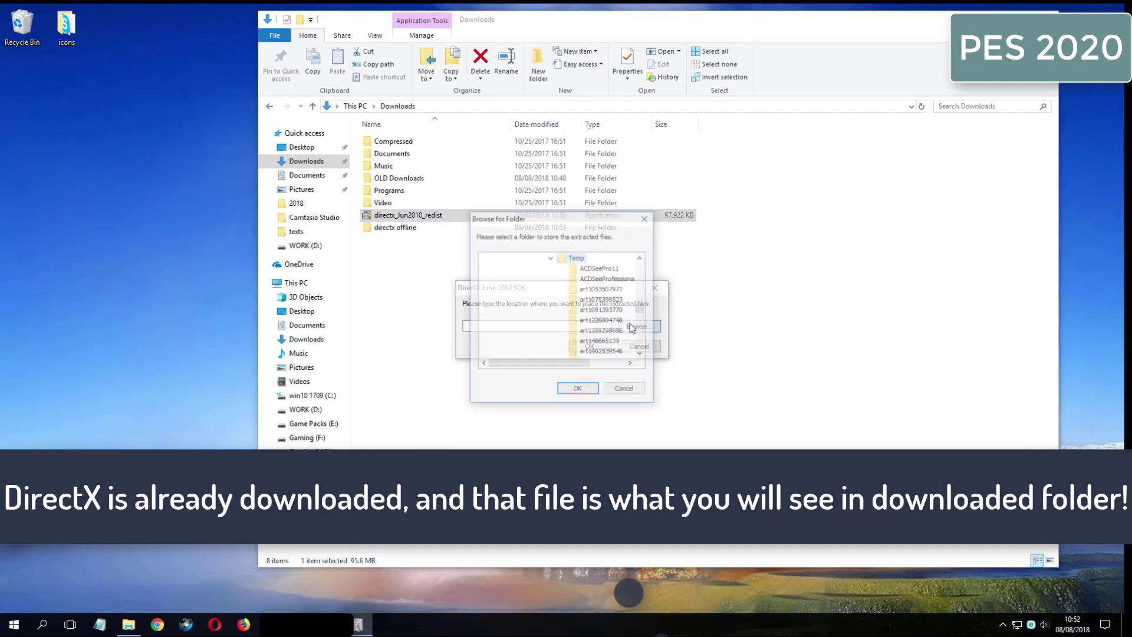
click(554, 259)
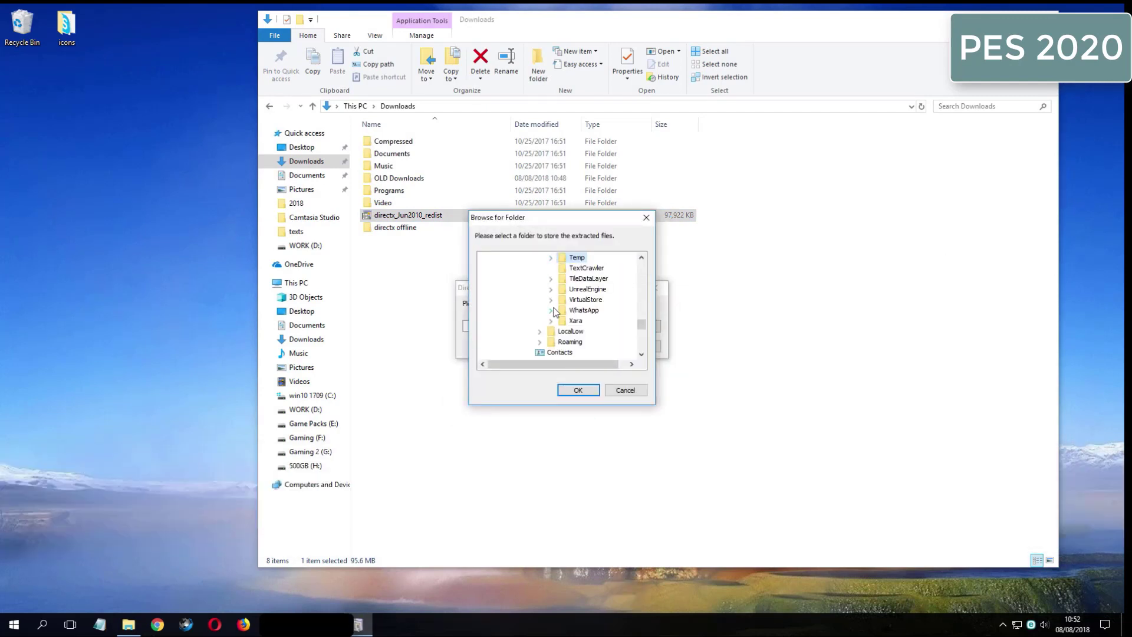
scroll(554, 309, down, 4)
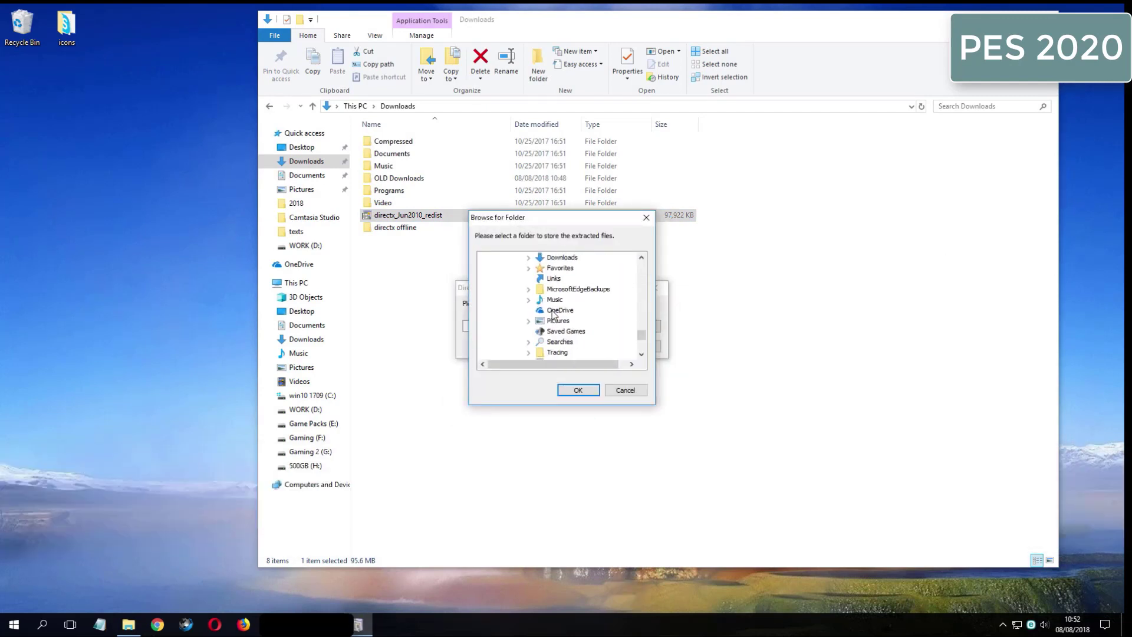
click(560, 261)
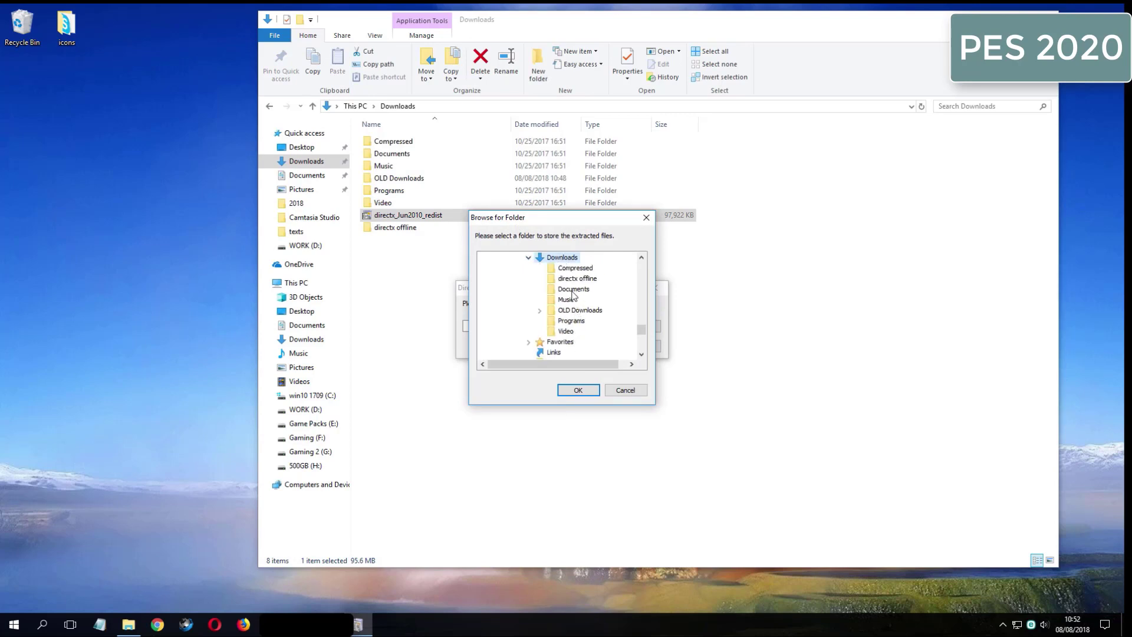
click(575, 279)
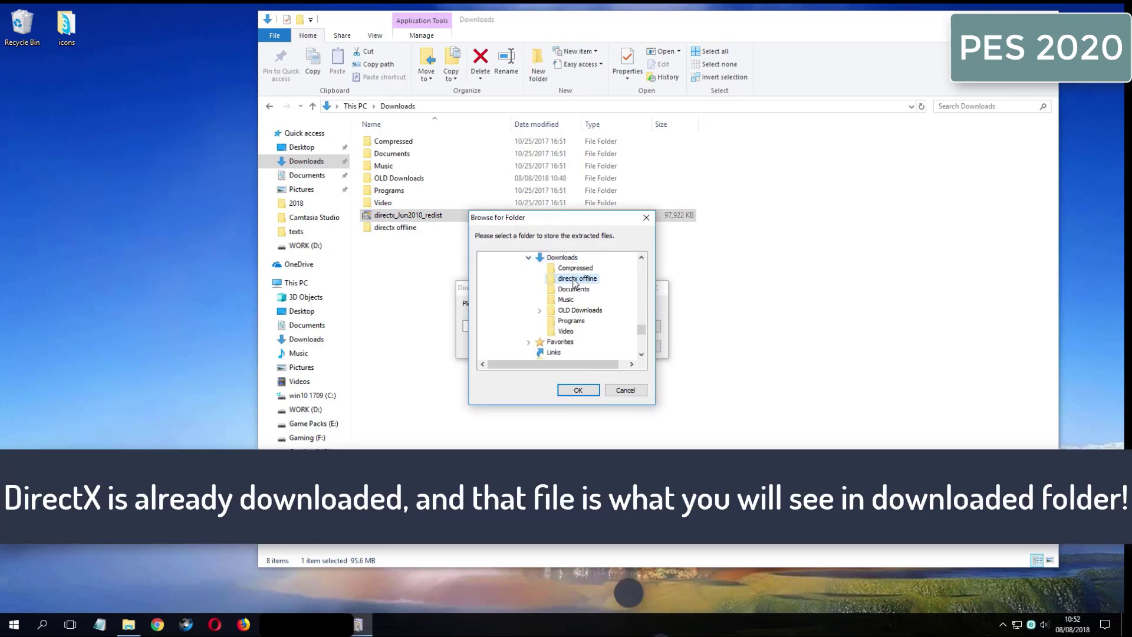
click(578, 391)
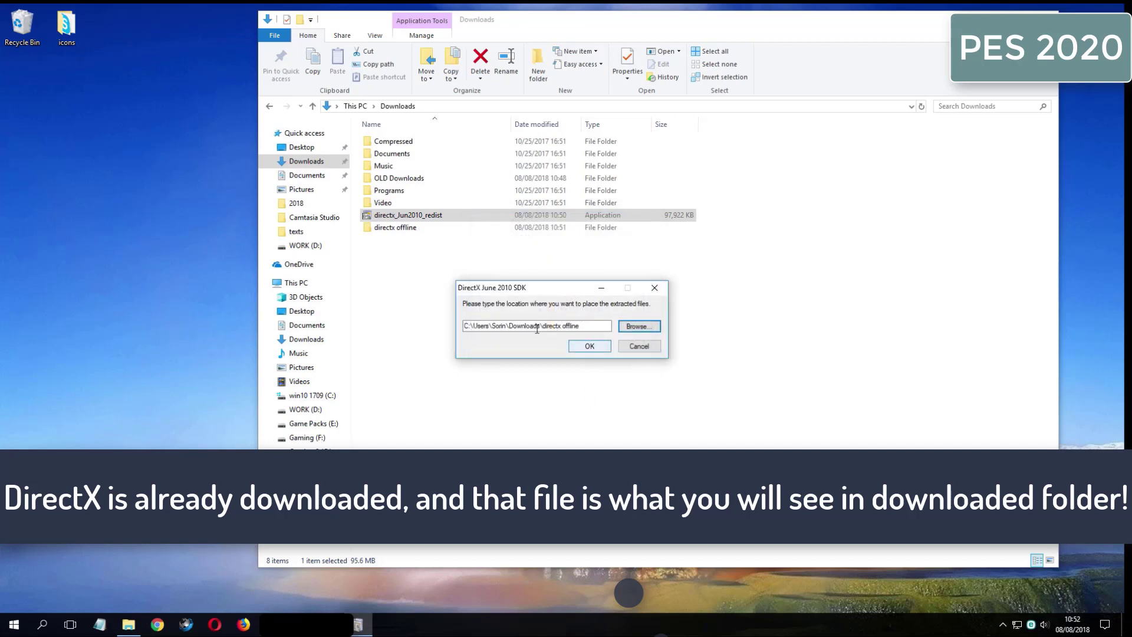
click(590, 346)
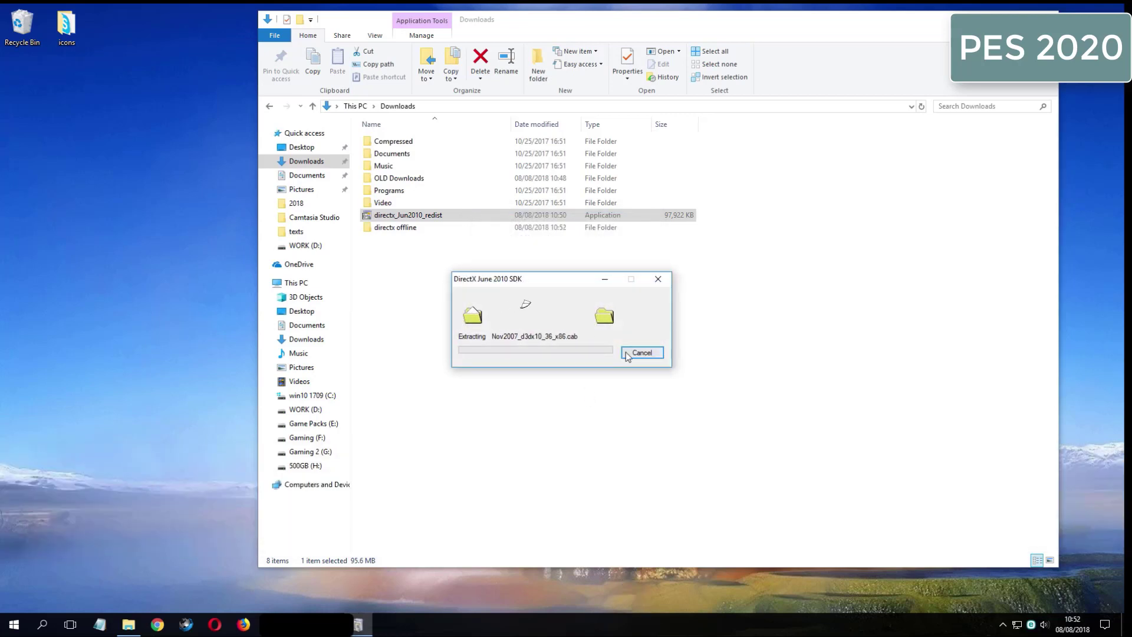
Open the directx offline folder and launch the DXSETUP application.
double_click(416, 228)
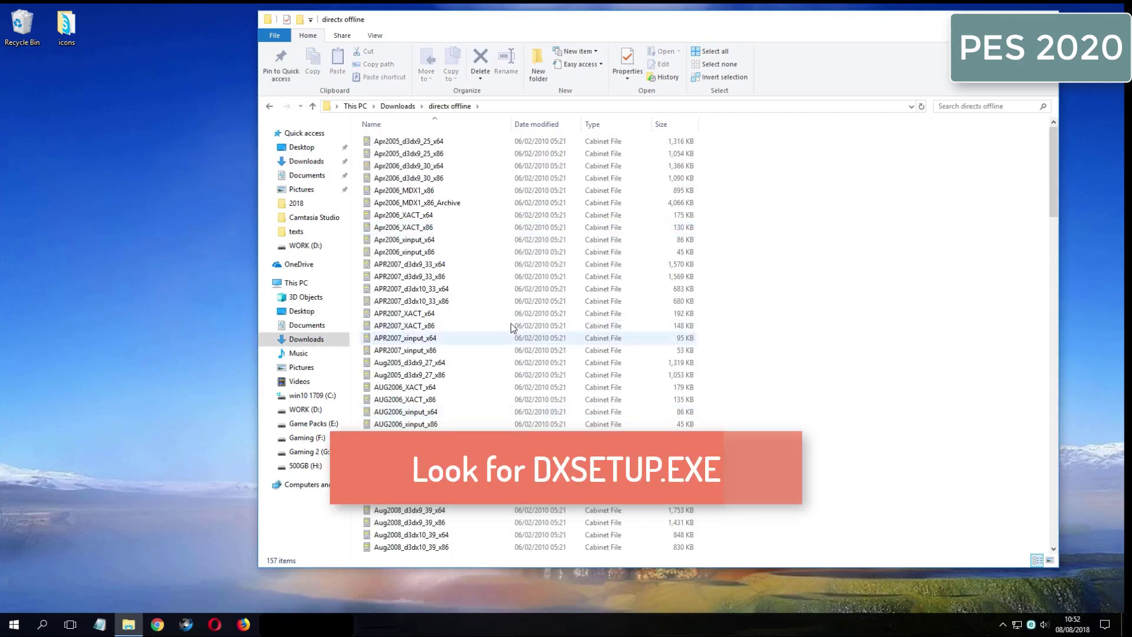
drag(1054, 175, 1050, 307)
double_click(476, 326)
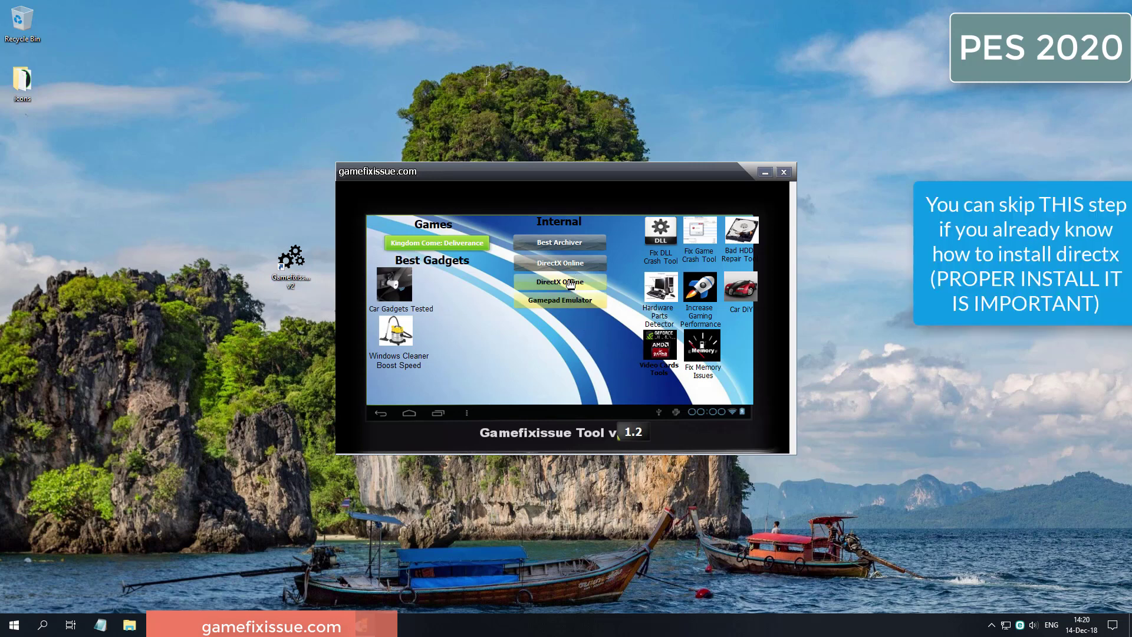
Install DirectX through the DirectX Offline option of Gamefixissue Tool, accepting the agreement, and close the tool when finished.
click(568, 285)
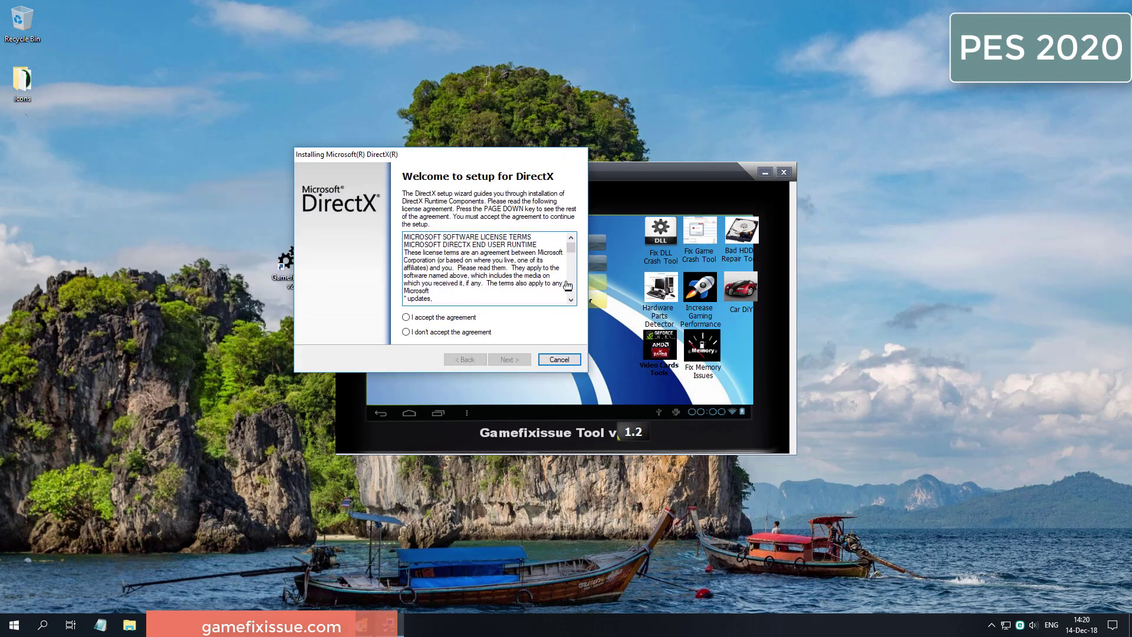
key(alt+a)
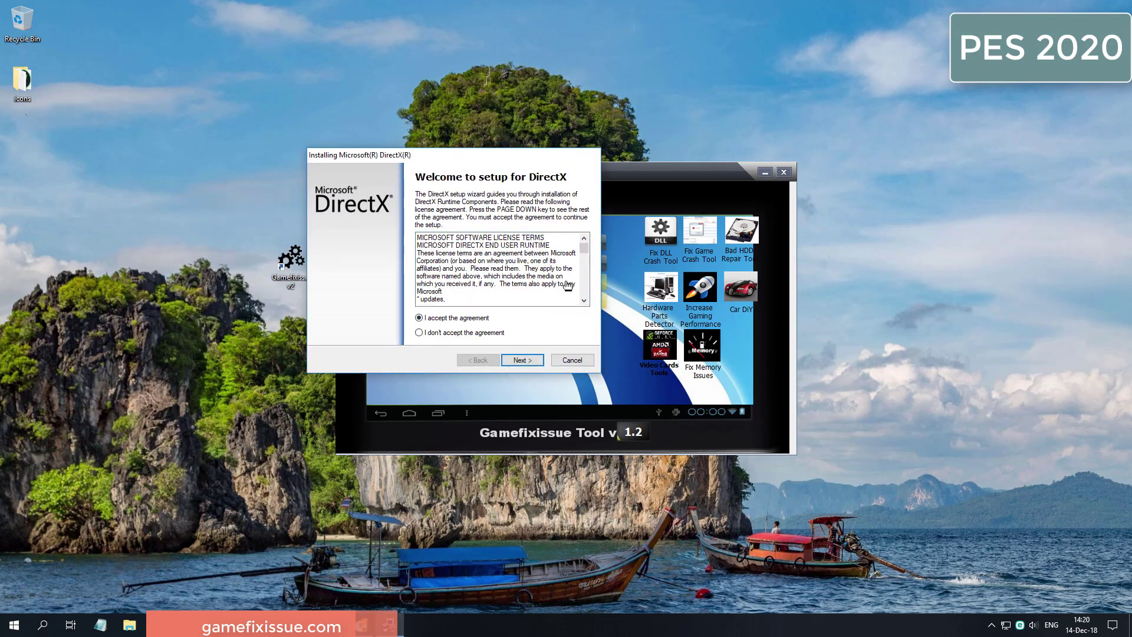
key(Return)
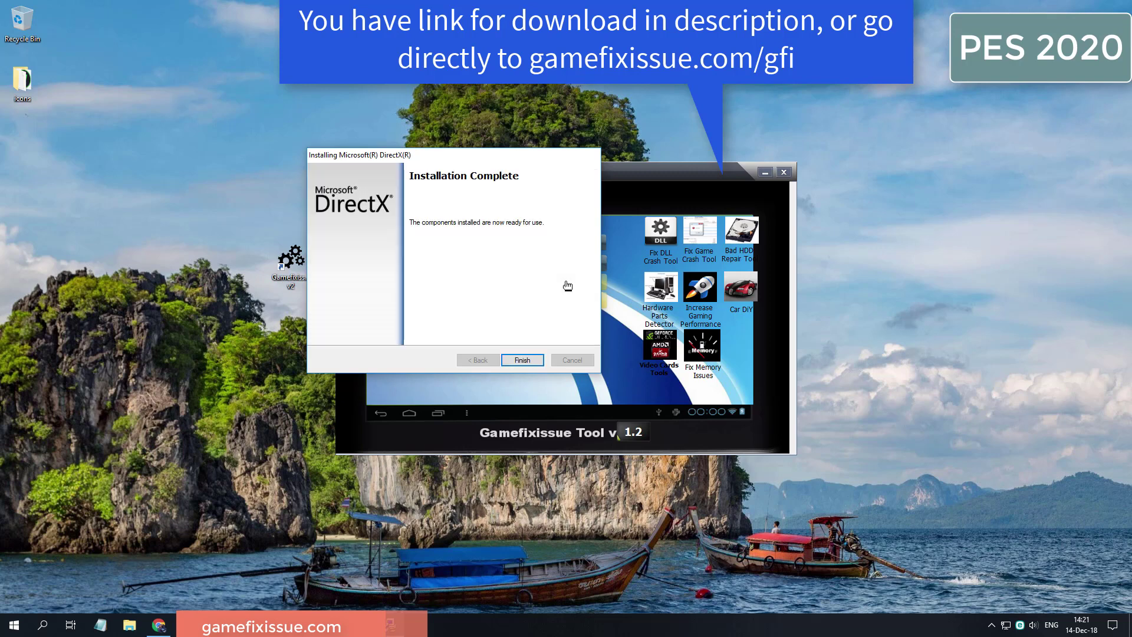
click(522, 360)
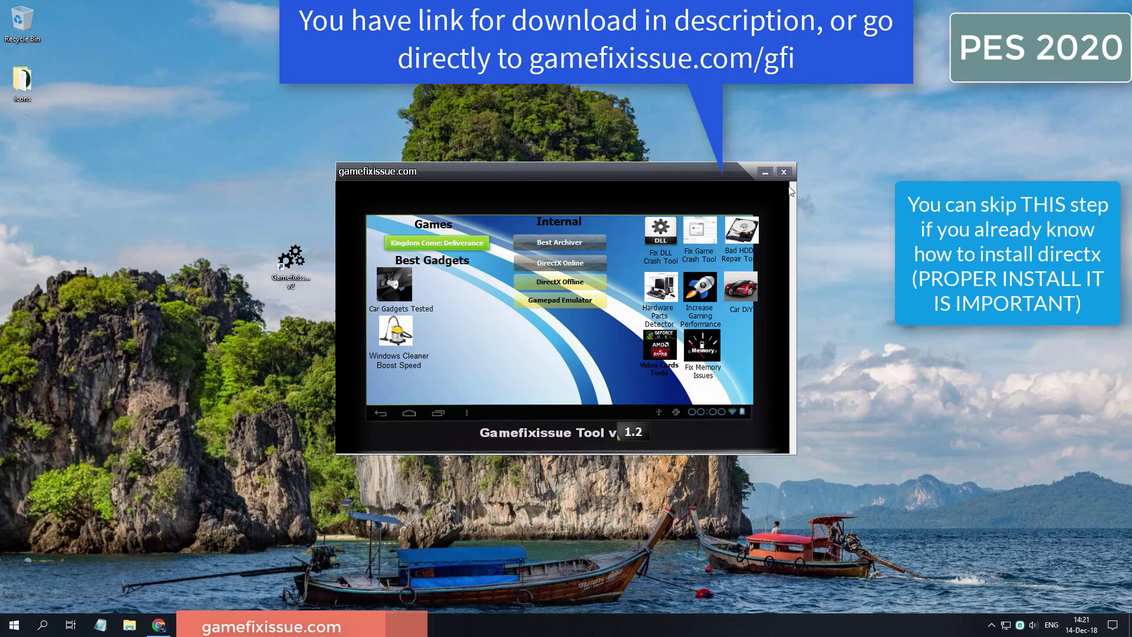
click(784, 172)
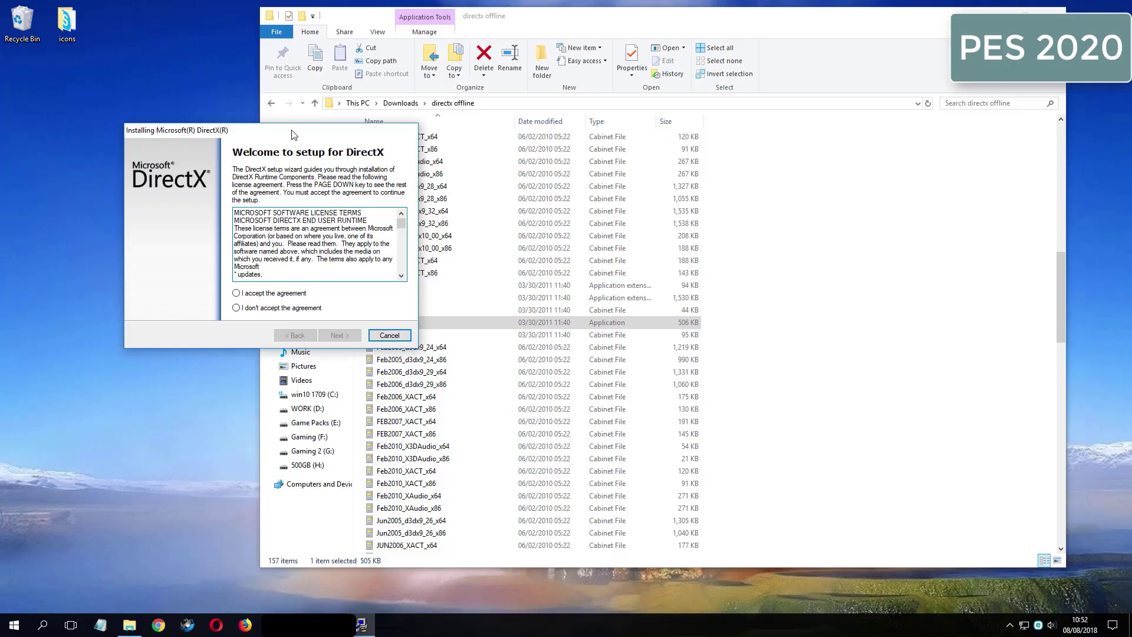
Accept the agreement in the DirectX setup launched from the directx offline folder and complete the installation.
drag(293, 135, 538, 142)
click(527, 300)
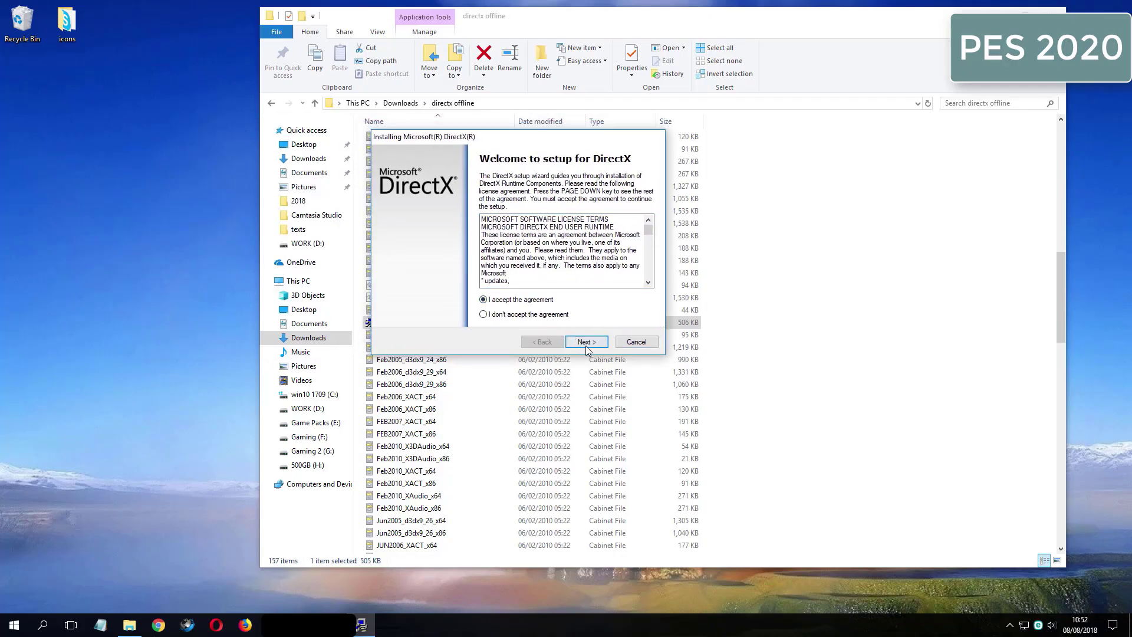
click(587, 344)
click(587, 343)
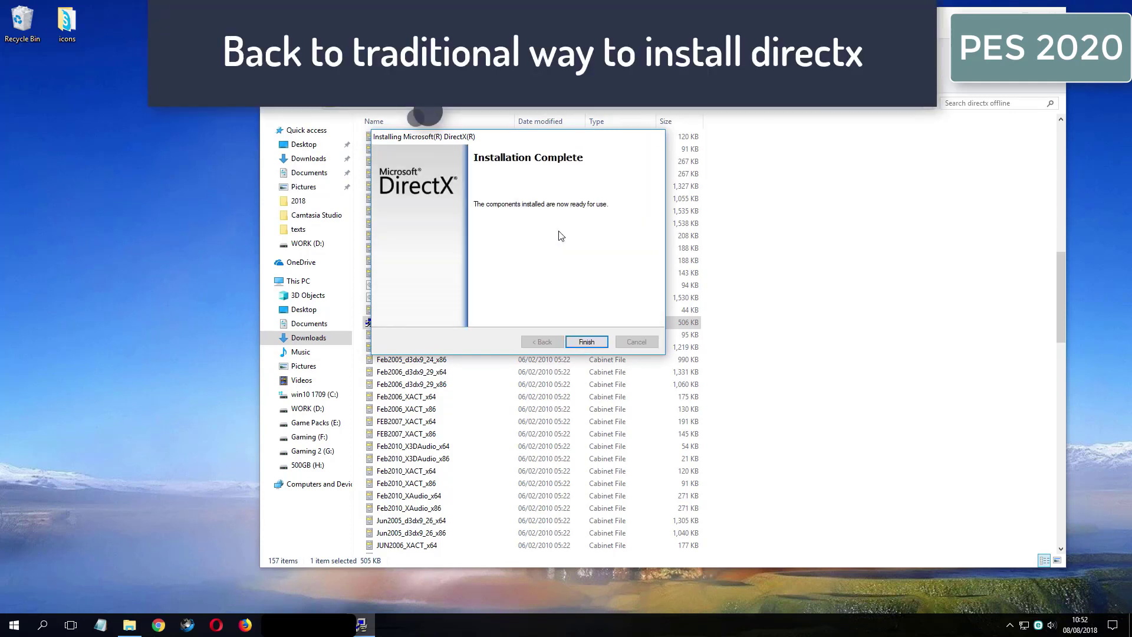
click(587, 342)
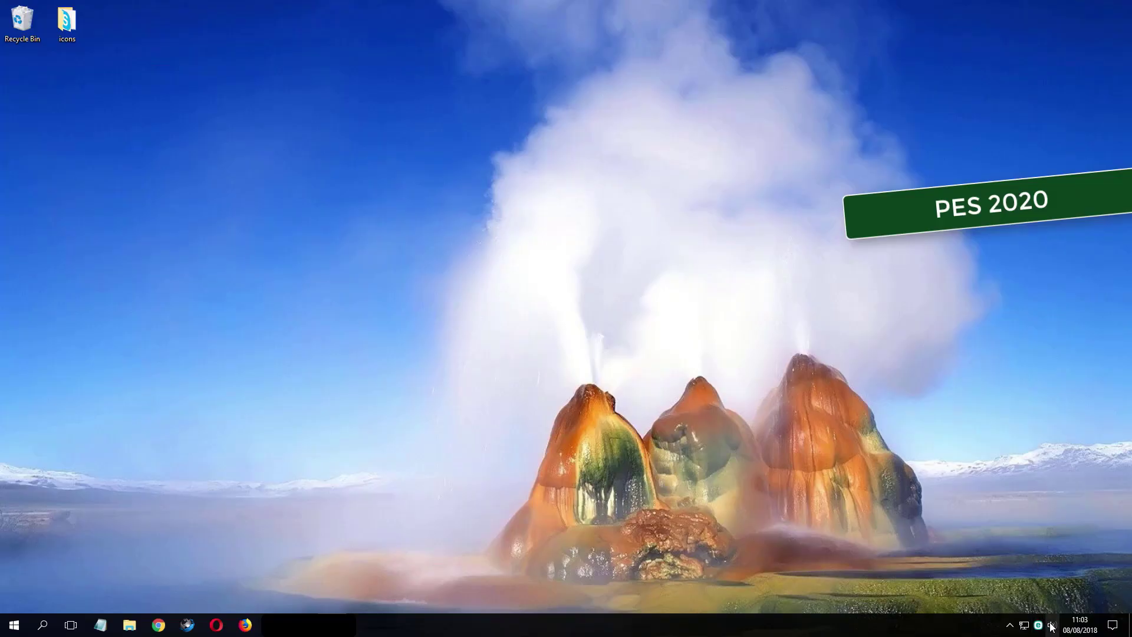
Open the properties of the Speakers device from the Windows playback devices.
right_click(1053, 627)
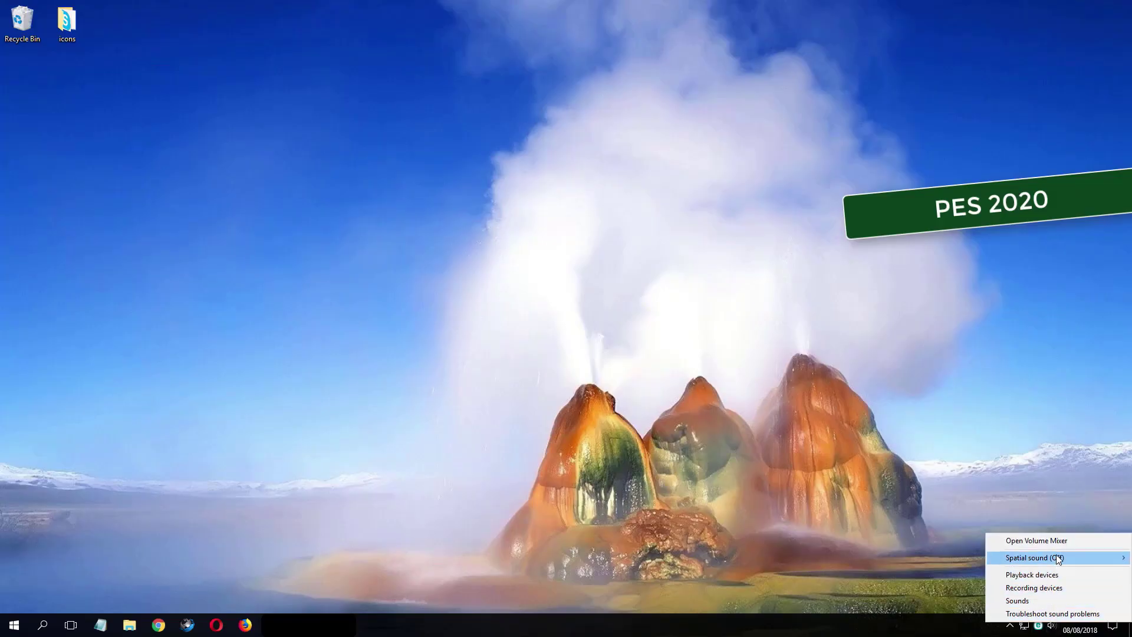
click(1033, 576)
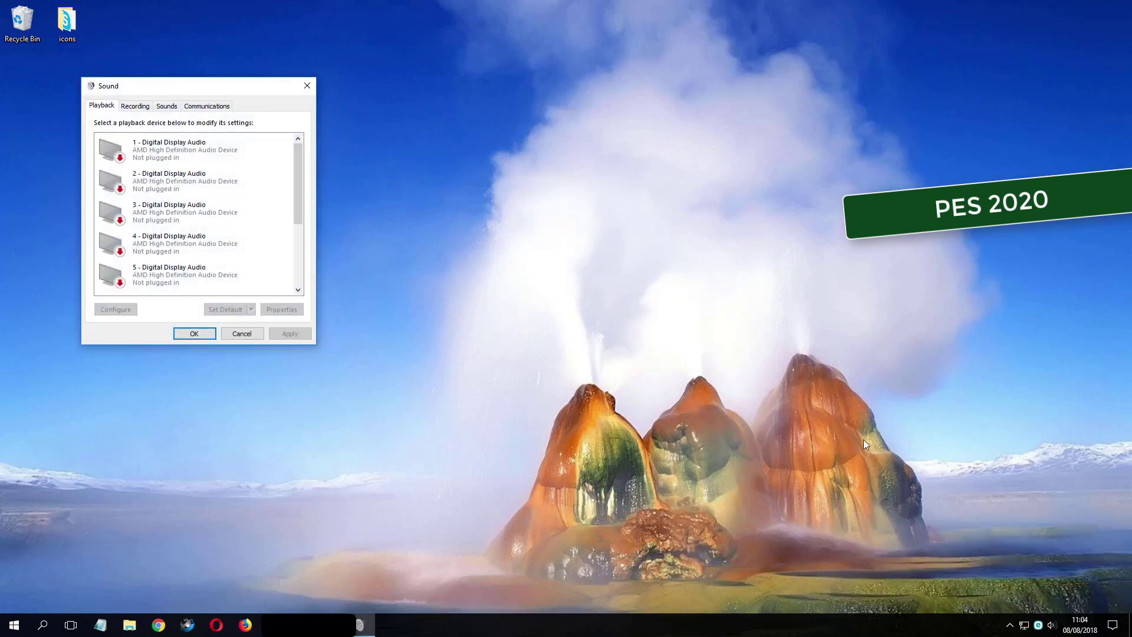
drag(202, 89, 453, 138)
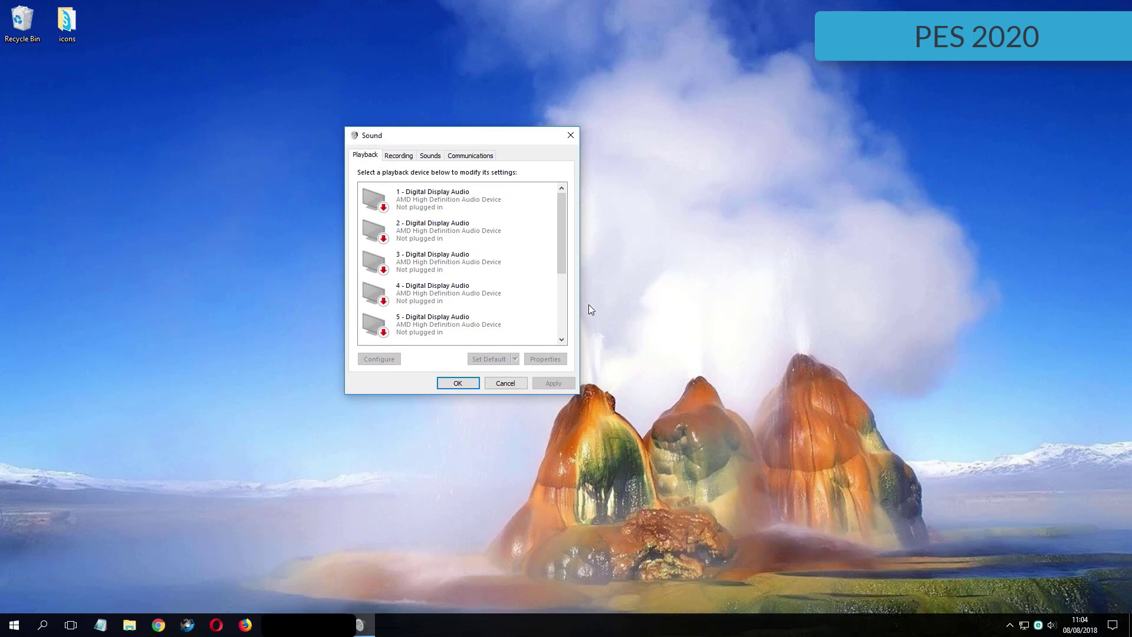
scroll(563, 214, down, 2)
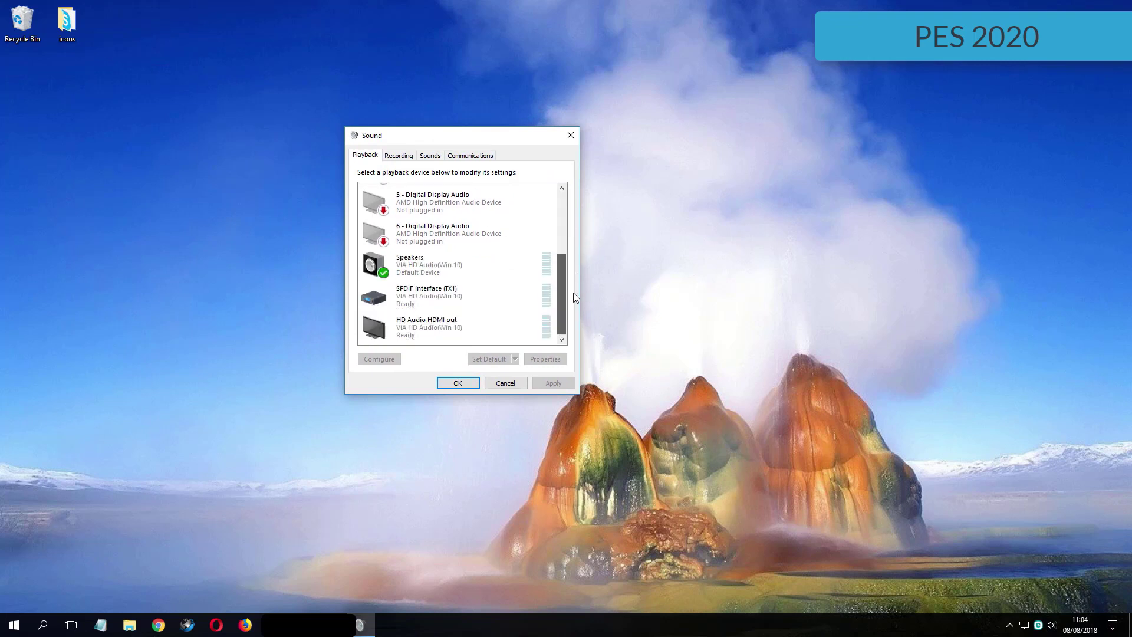
click(380, 273)
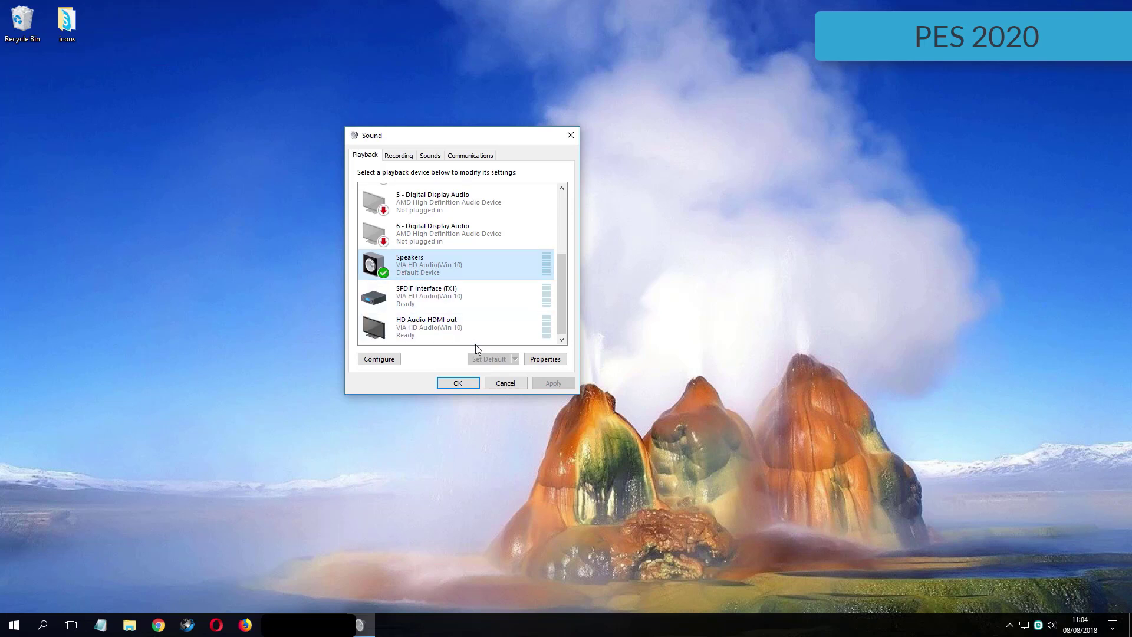
key(Tab)
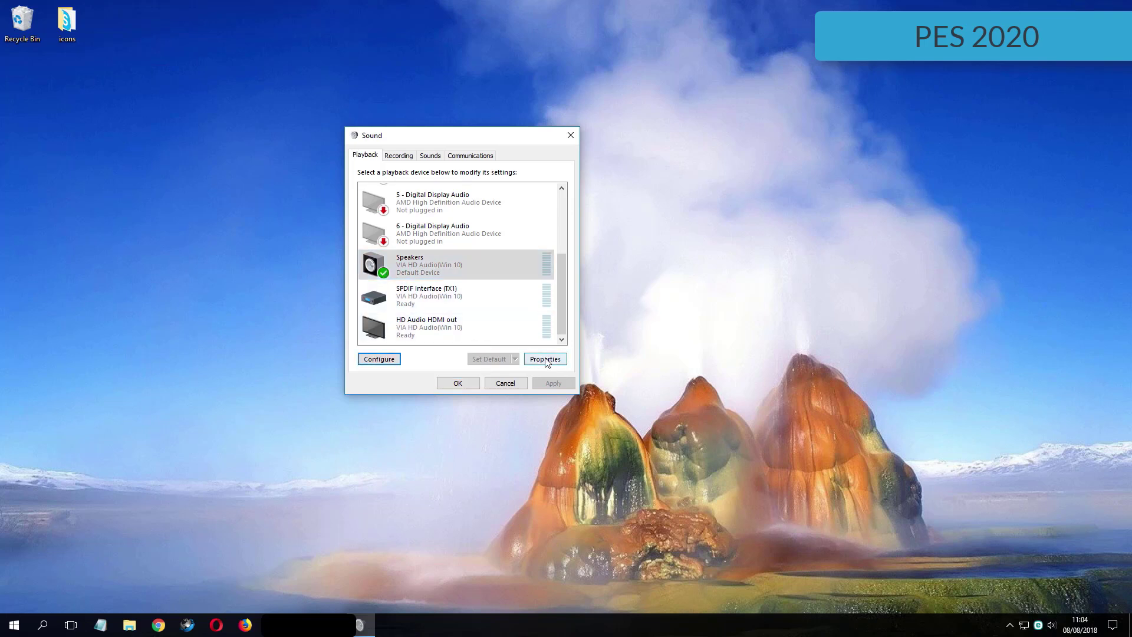
click(546, 360)
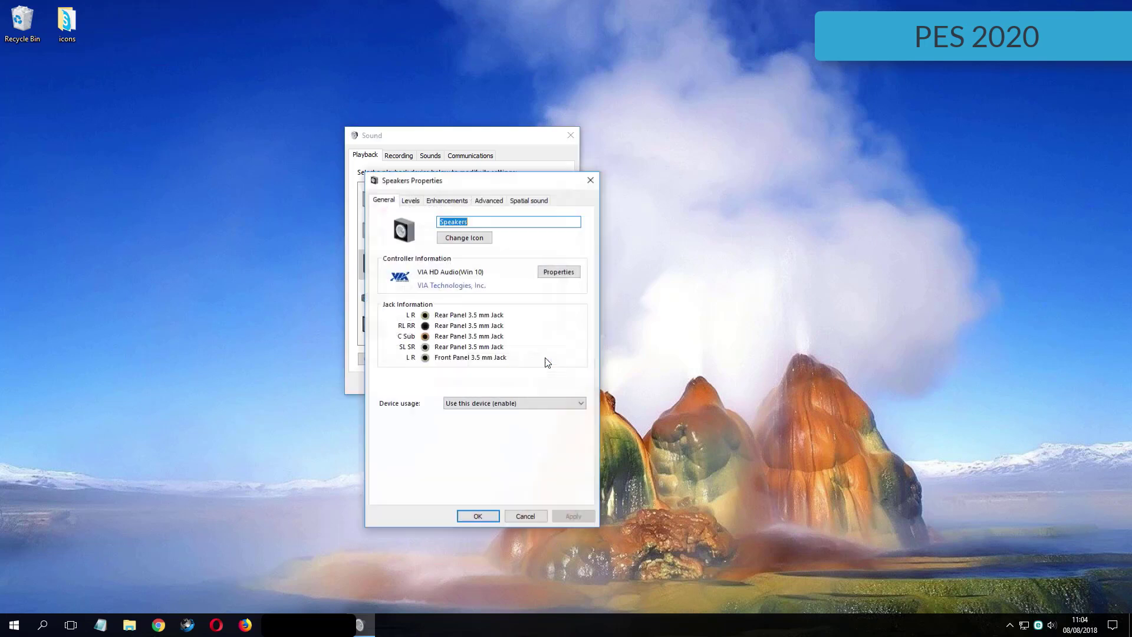
Try 24 bit, 192000 Hz (Studio Quality) as the speakers' default format, and settle on 16 bit, 44100 Hz (CD Quality).
click(486, 203)
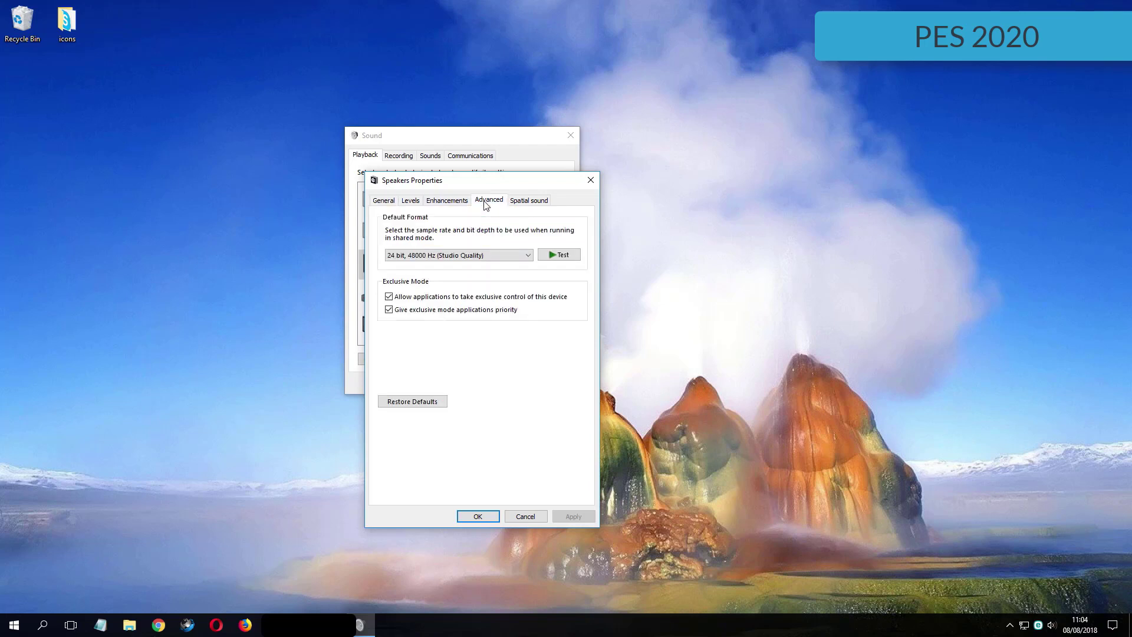
click(461, 257)
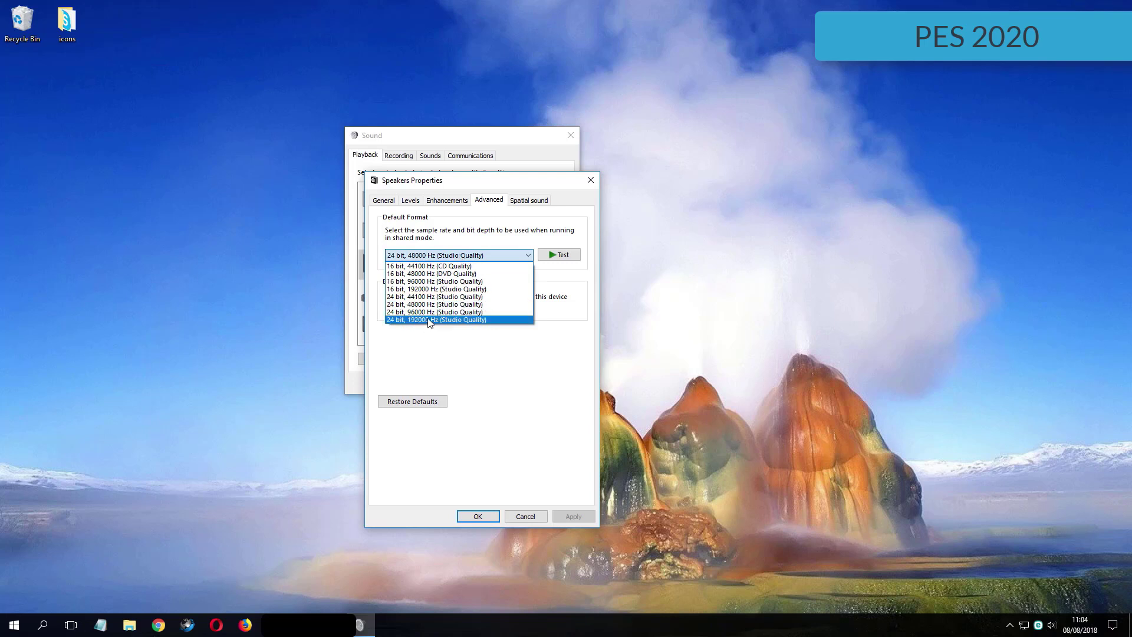
click(428, 319)
click(439, 255)
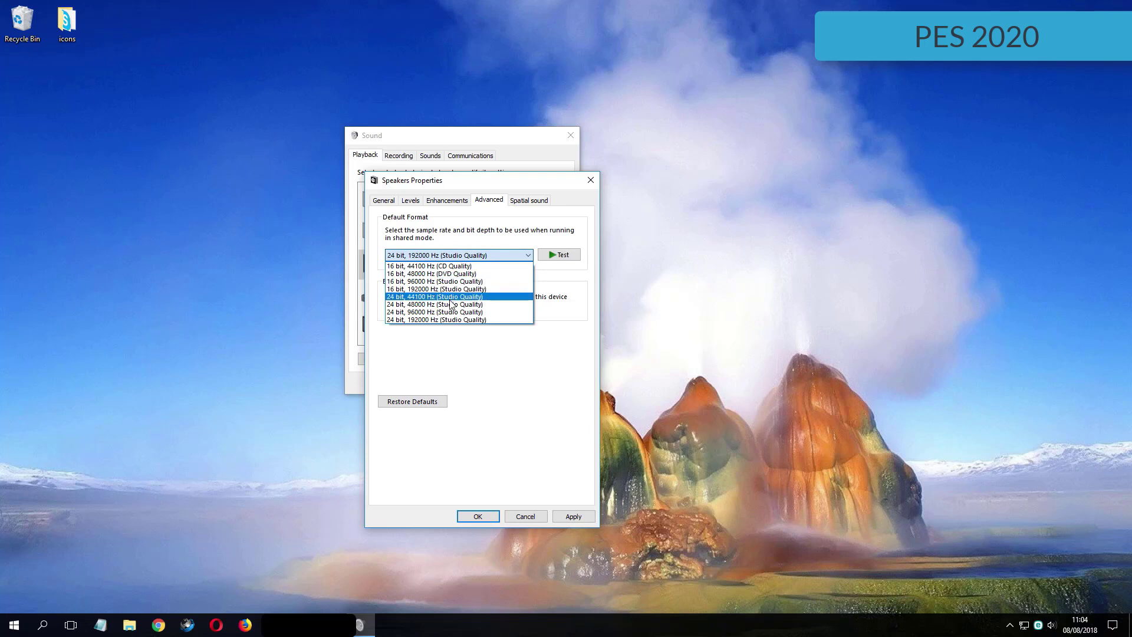
click(448, 266)
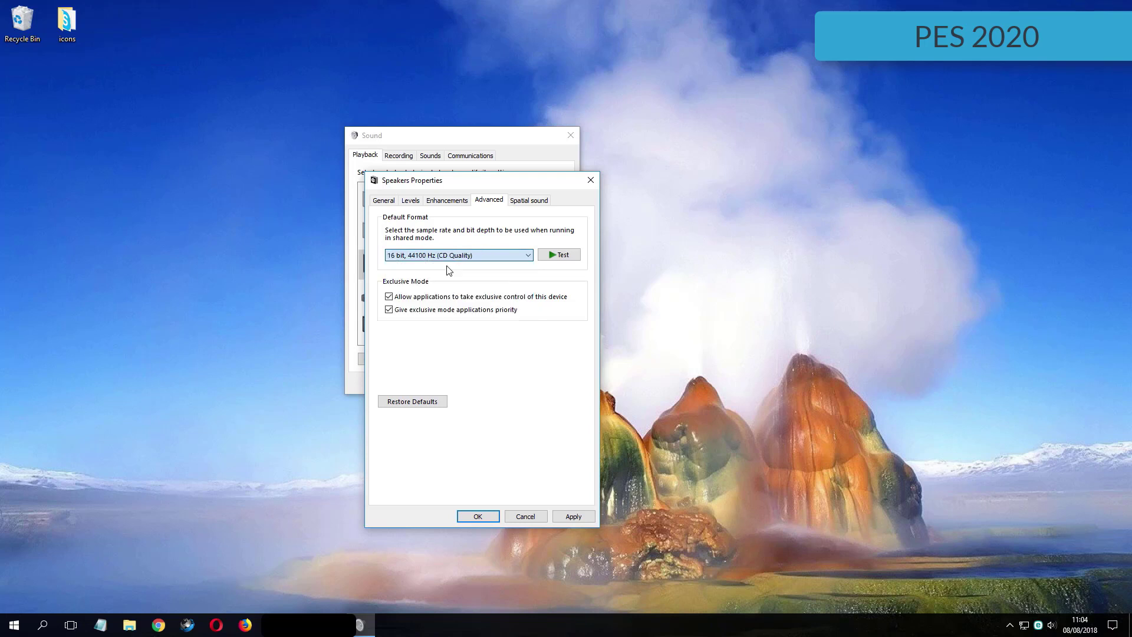
Apply the 16 bit, 44100 Hz (CD Quality) default format despite the device being in use, and close the speaker and sound settings.
click(574, 517)
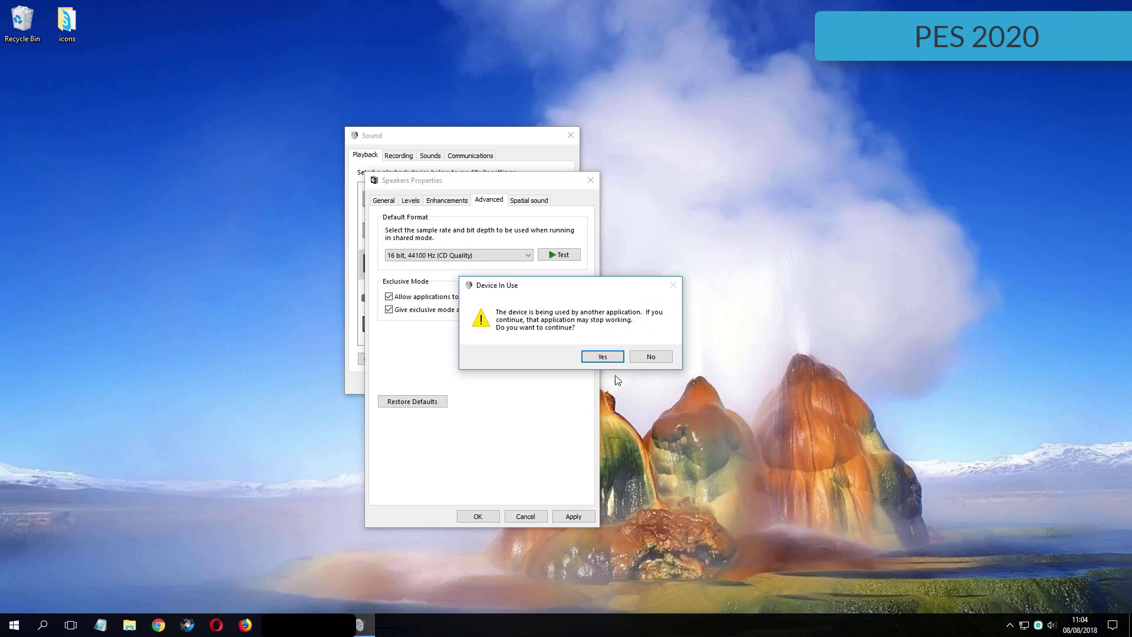
click(585, 358)
click(478, 517)
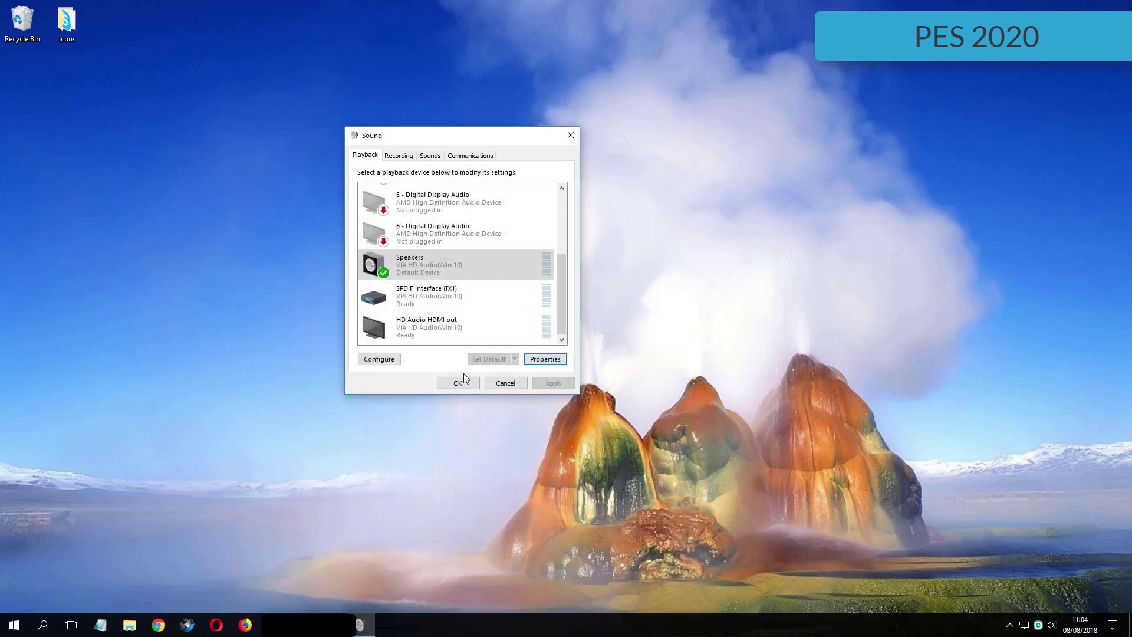
click(462, 383)
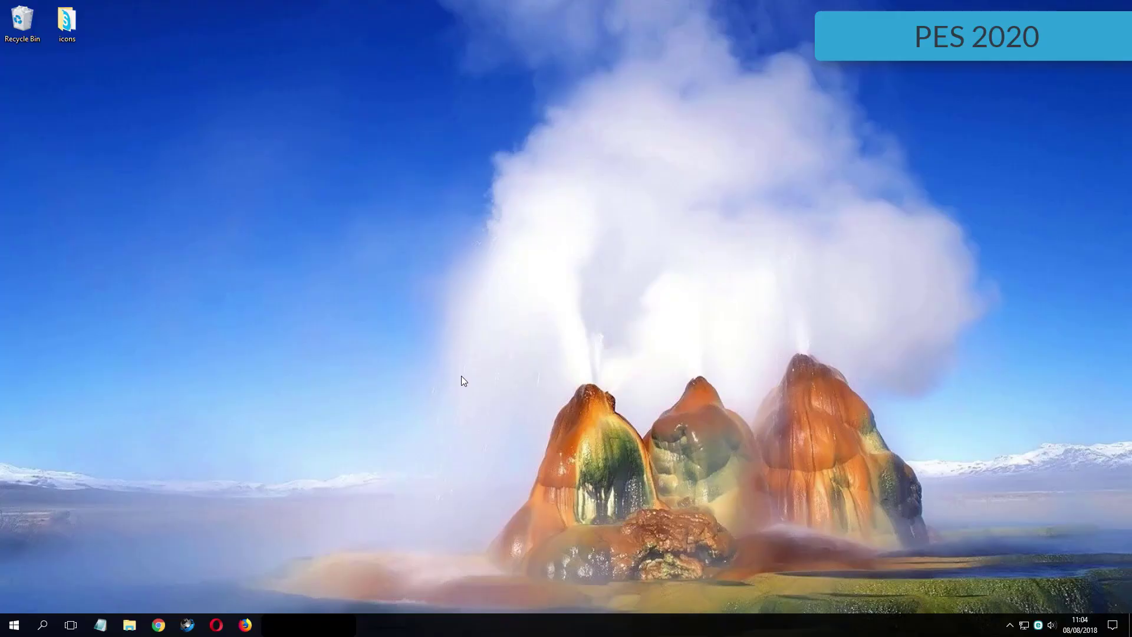
right_click(461, 376)
click(481, 413)
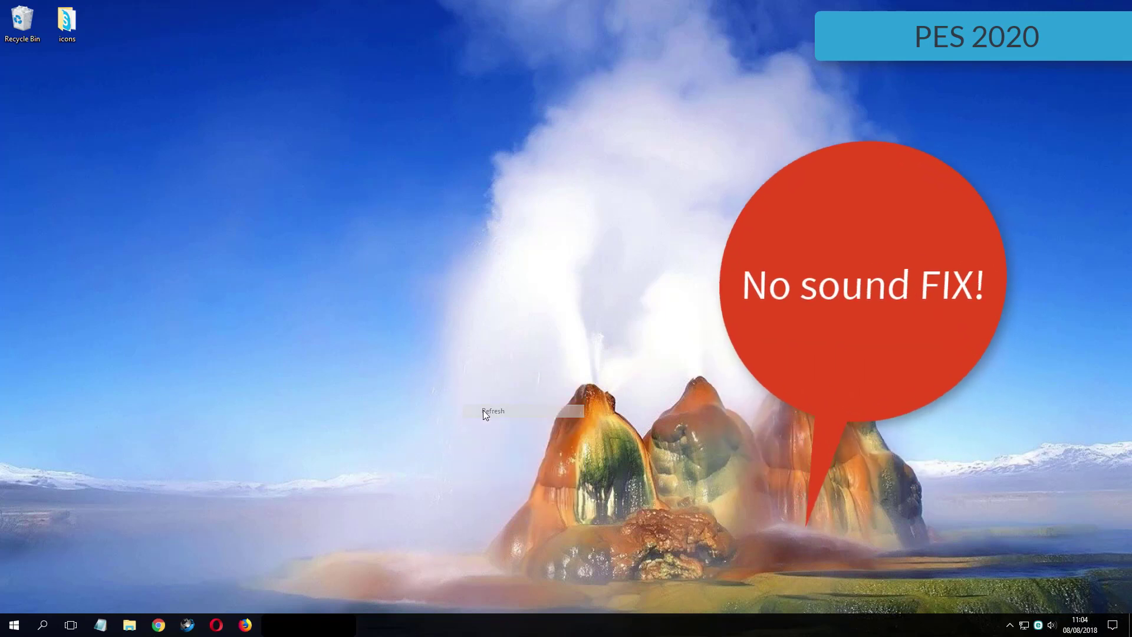
Reopen the Windows playback devices and bring up the properties of the Speakers device.
right_click(1052, 625)
click(1033, 576)
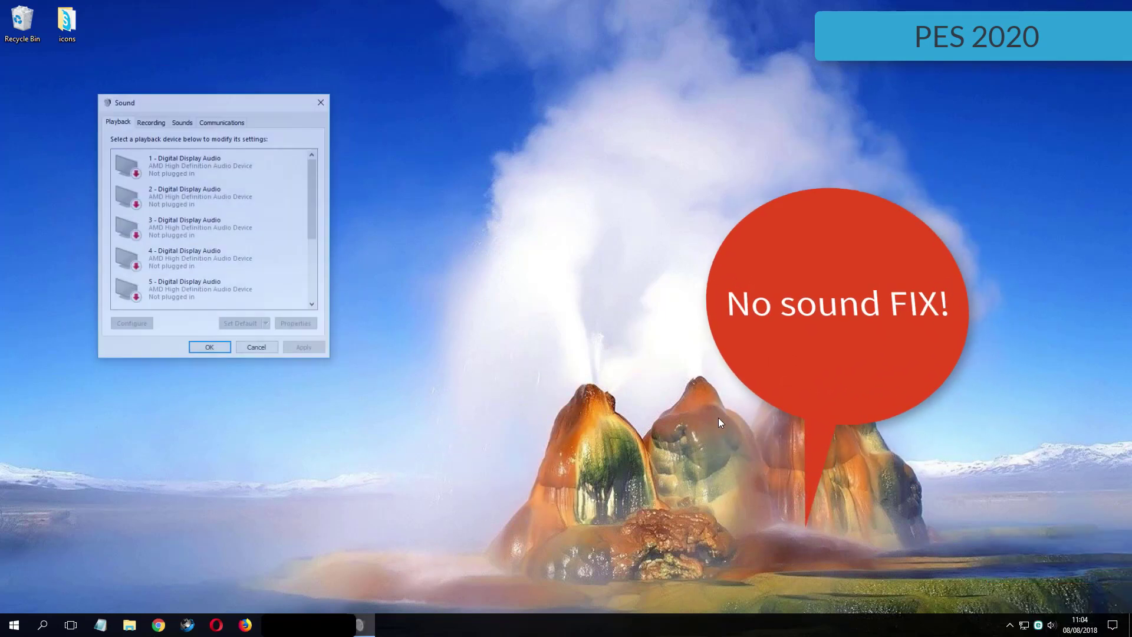
drag(179, 102, 313, 124)
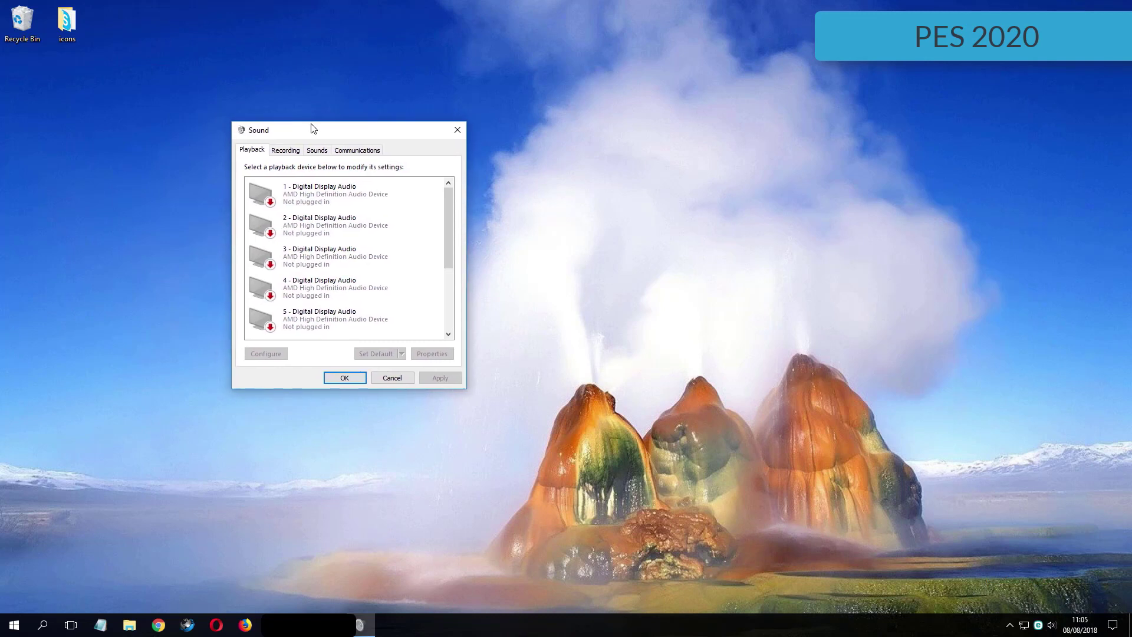
scroll(410, 254, down, 1)
scroll(411, 256, down, 2)
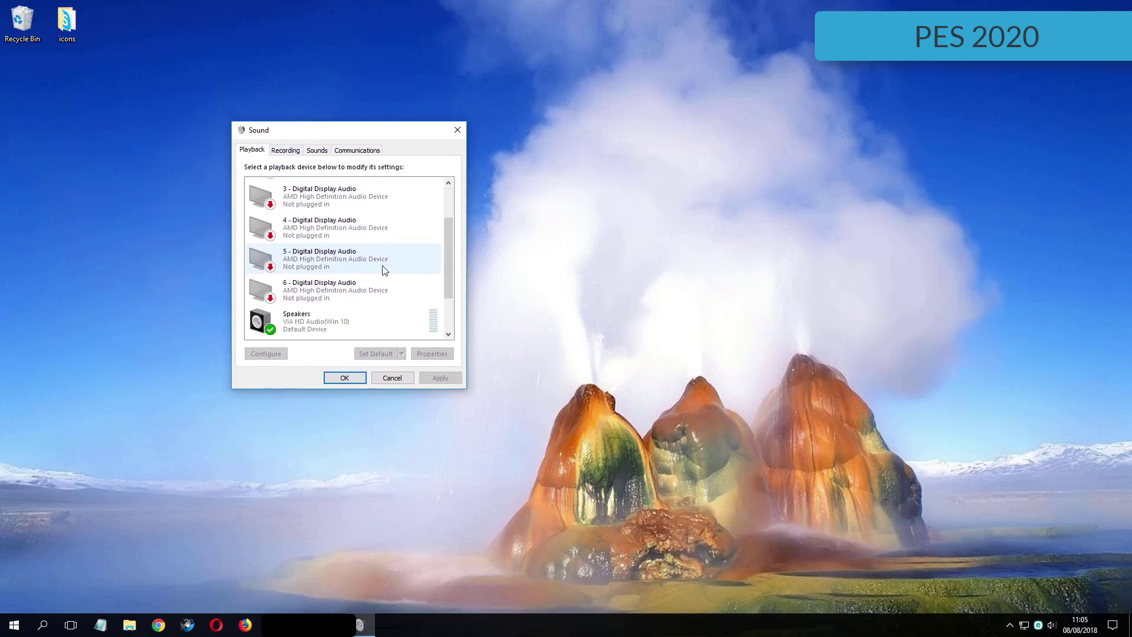
click(322, 300)
double_click(312, 301)
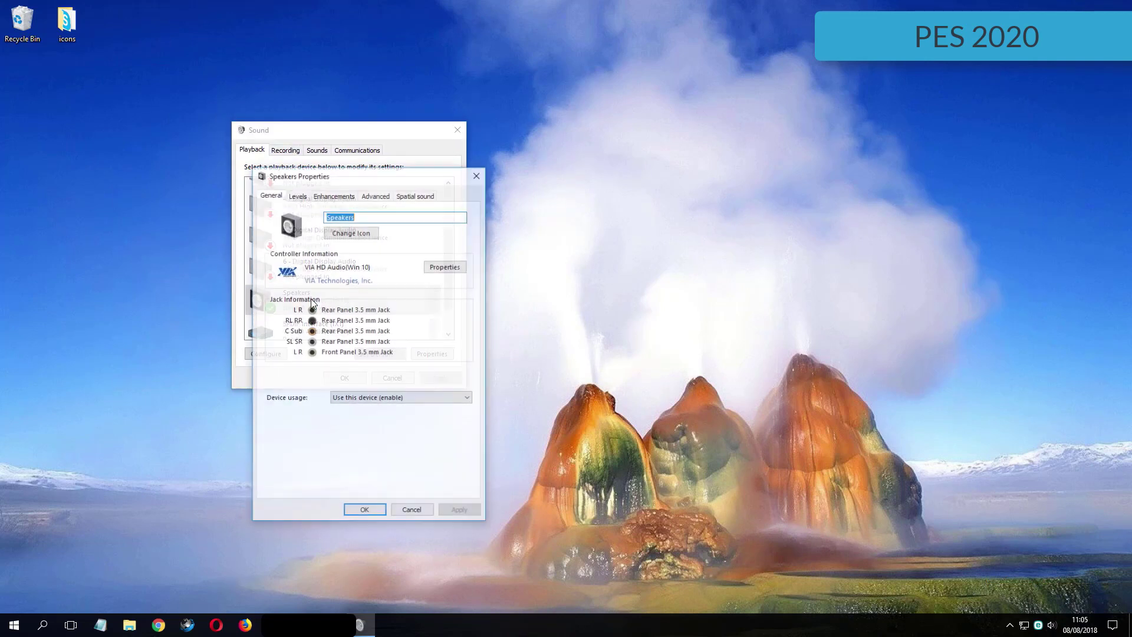
Set the speakers' default format to 24 bit, 192000 Hz (Studio Quality) and confirm the speaker properties.
click(377, 196)
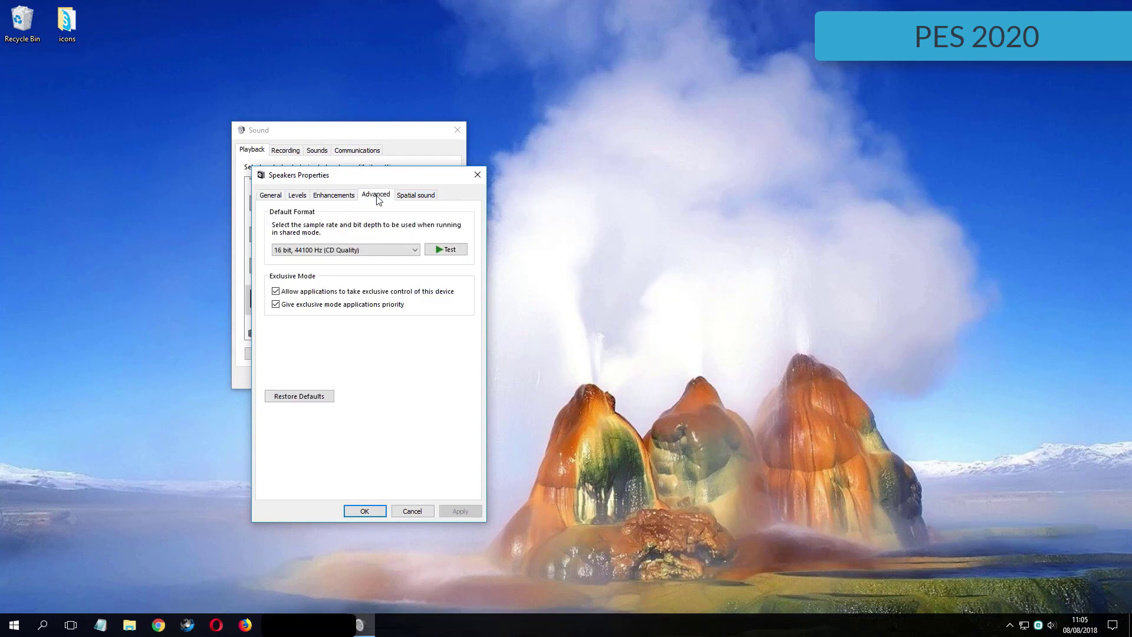
click(354, 250)
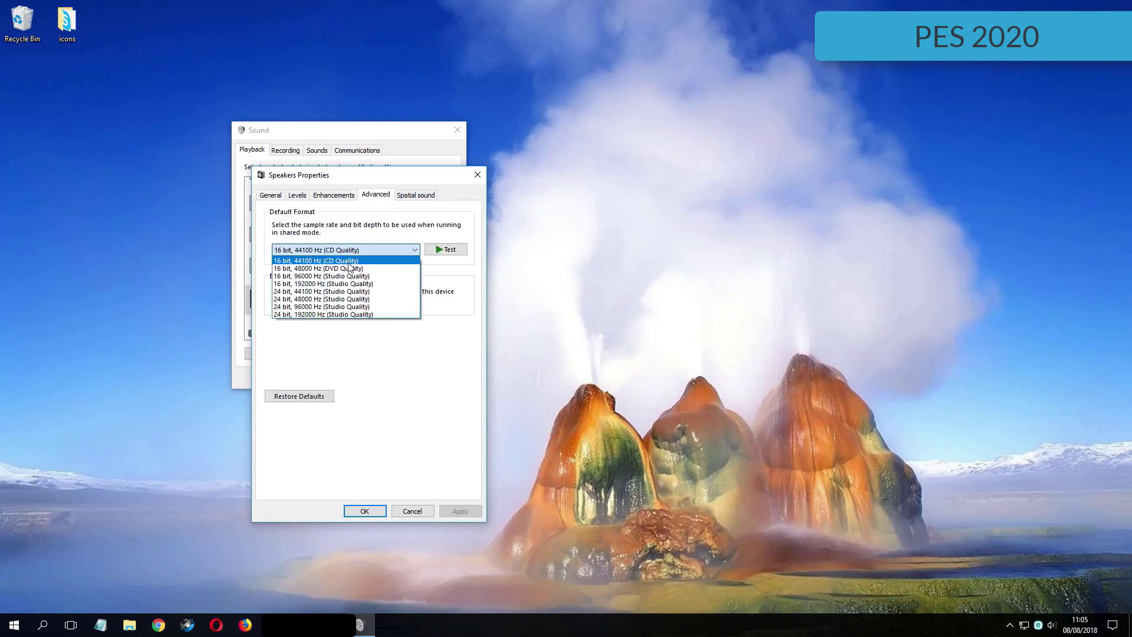
click(373, 315)
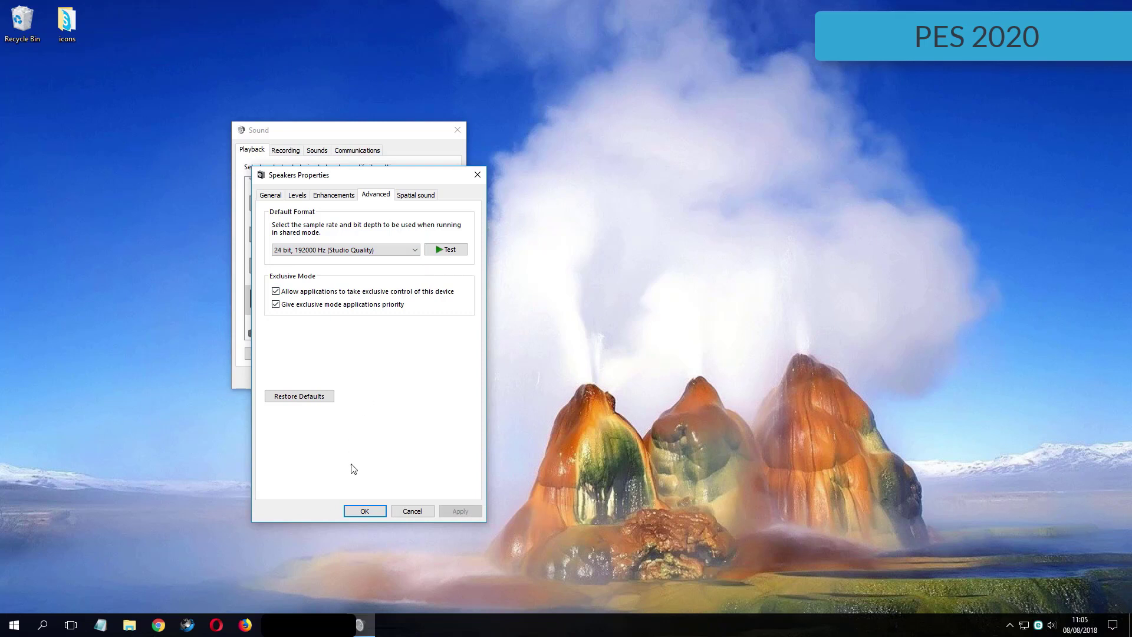
click(364, 512)
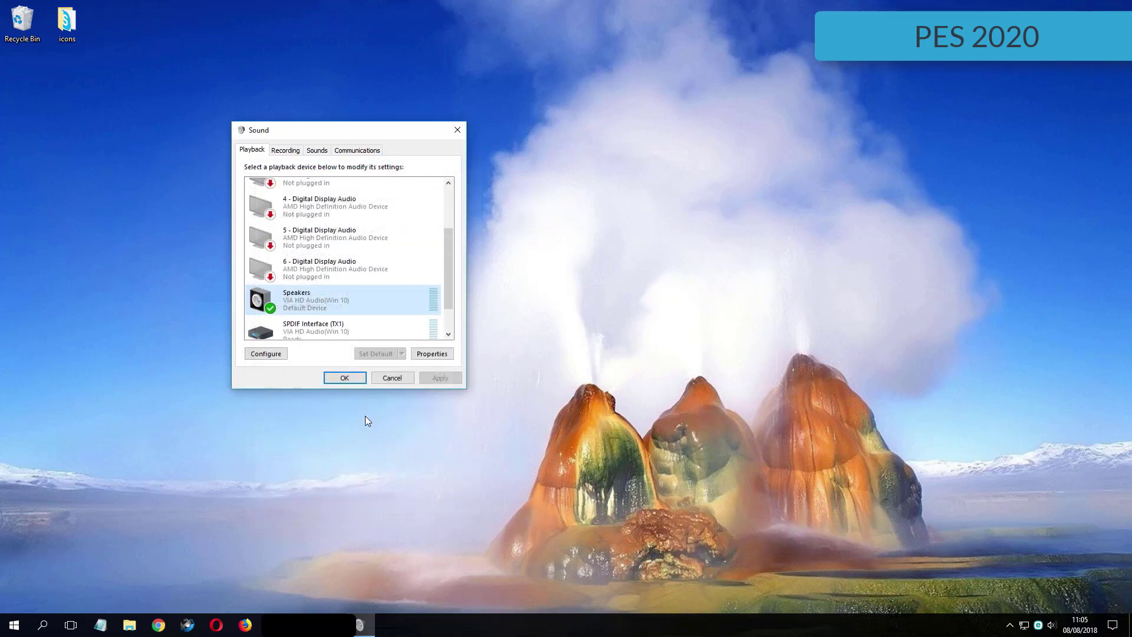